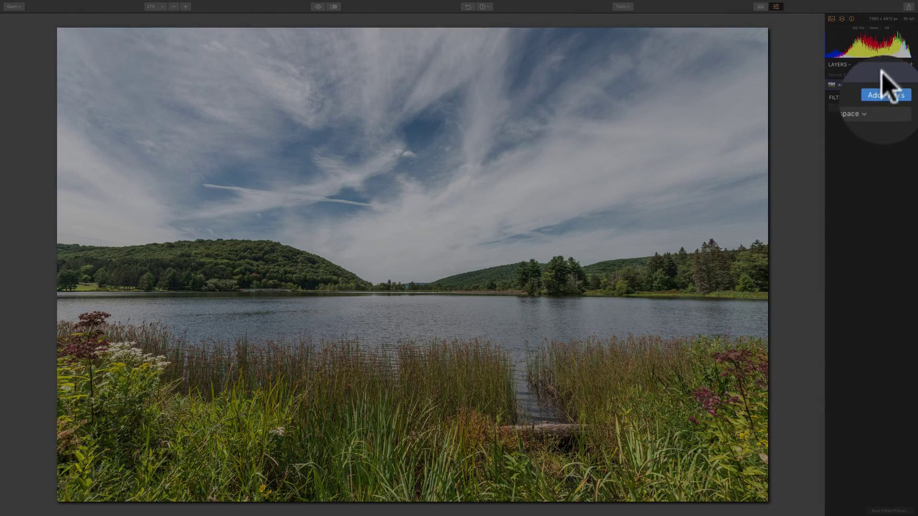
- Add the HSL filter from the Professional section of the Filters Catalog to the lake photo
left_click(899, 97)
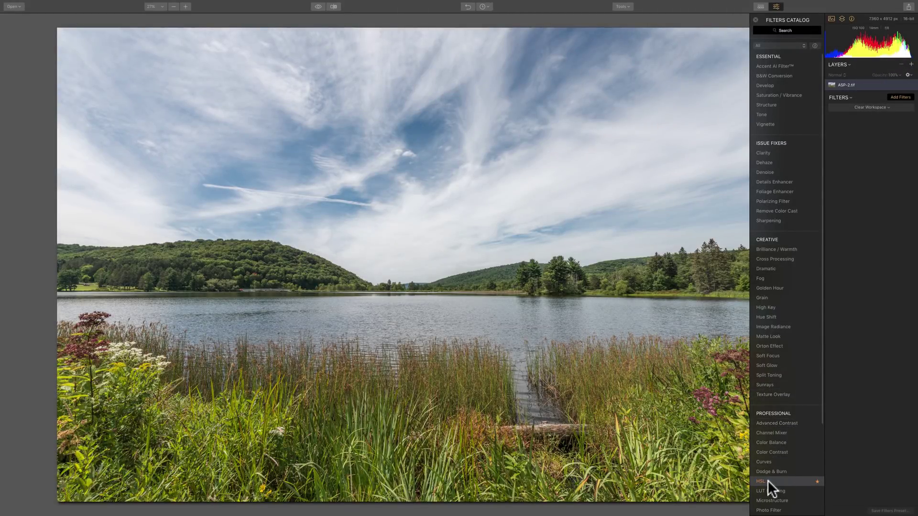
left_click(767, 480)
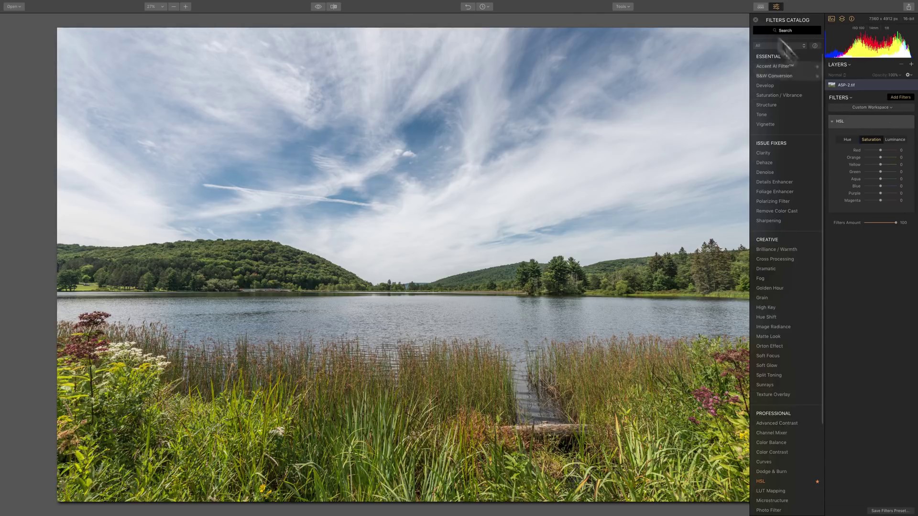
left_click(753, 17)
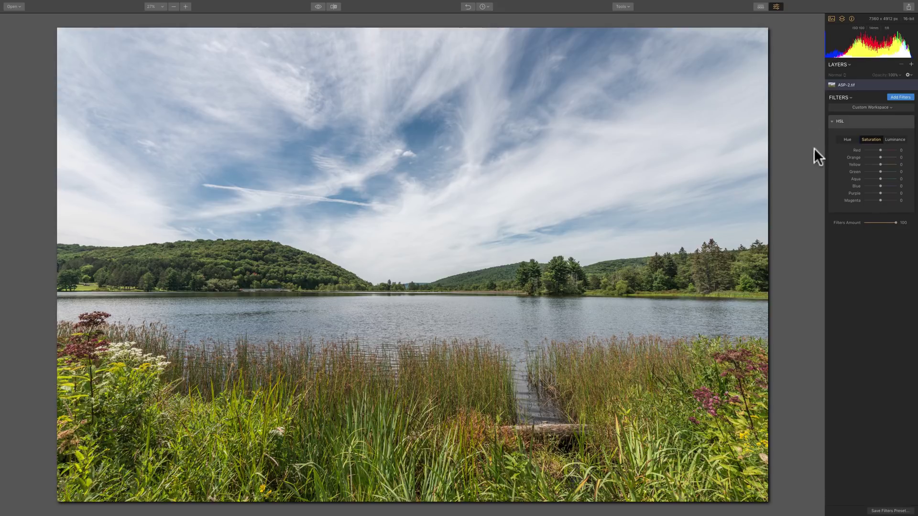
left_click(790, 106)
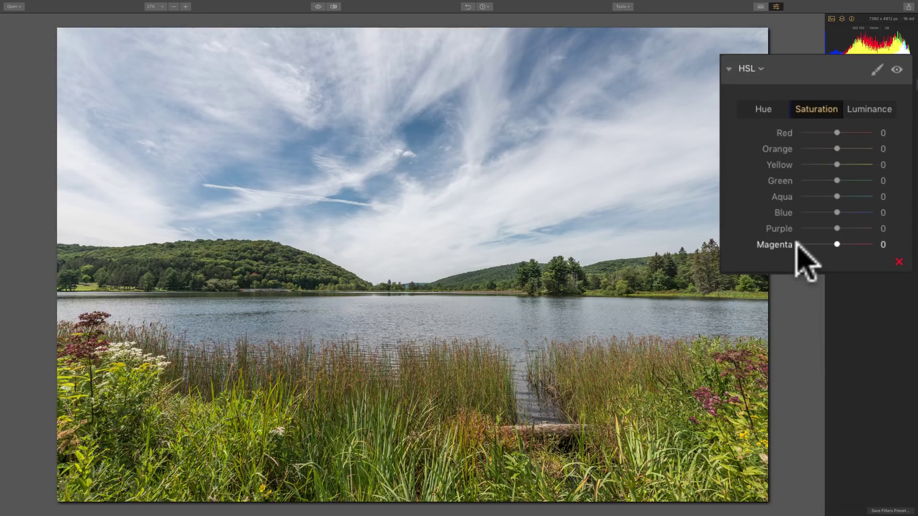
left_click(764, 108)
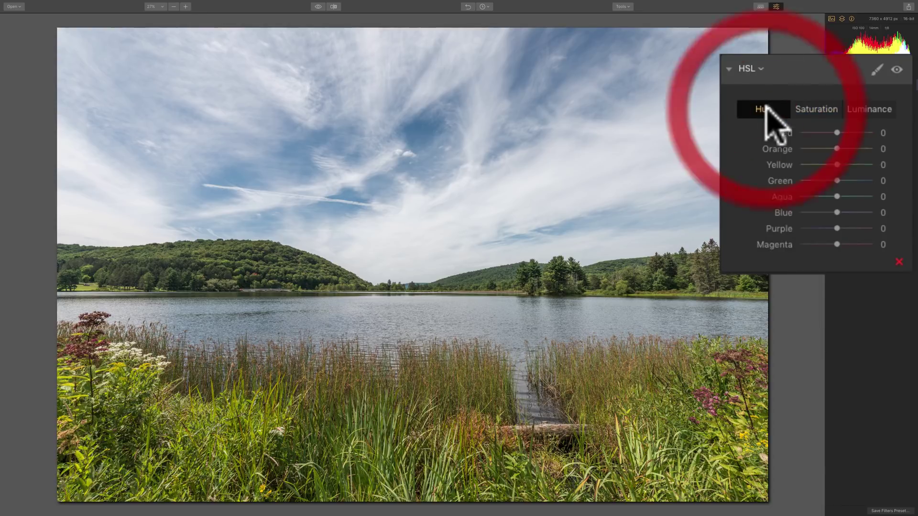
left_click(824, 107)
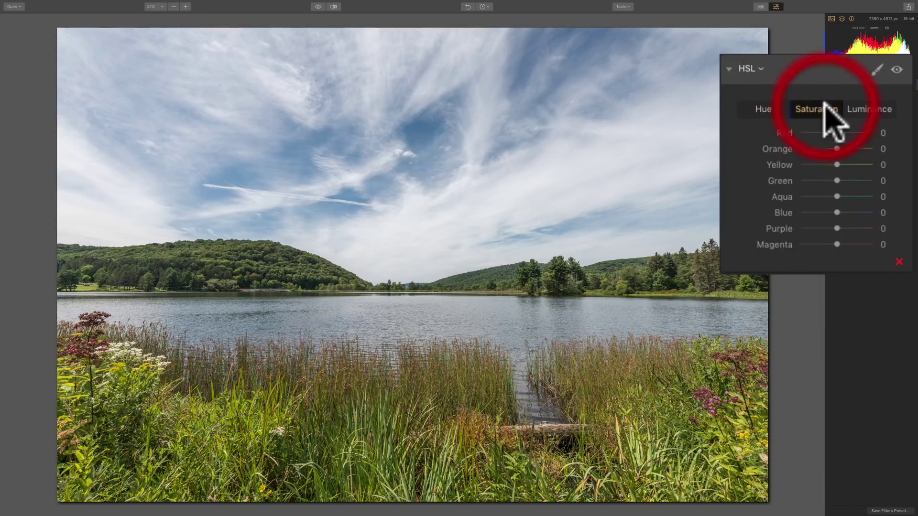
left_click(877, 106)
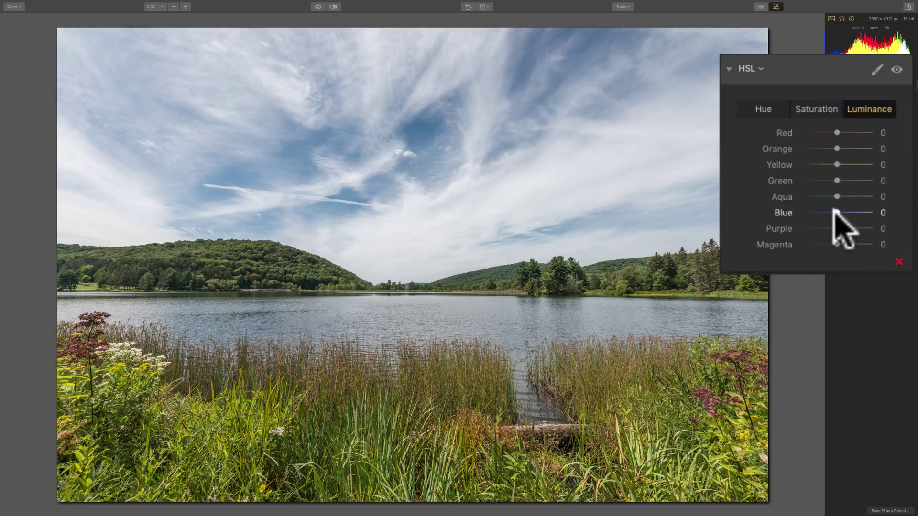
left_click_drag(837, 212, 812, 213)
double_click(784, 213)
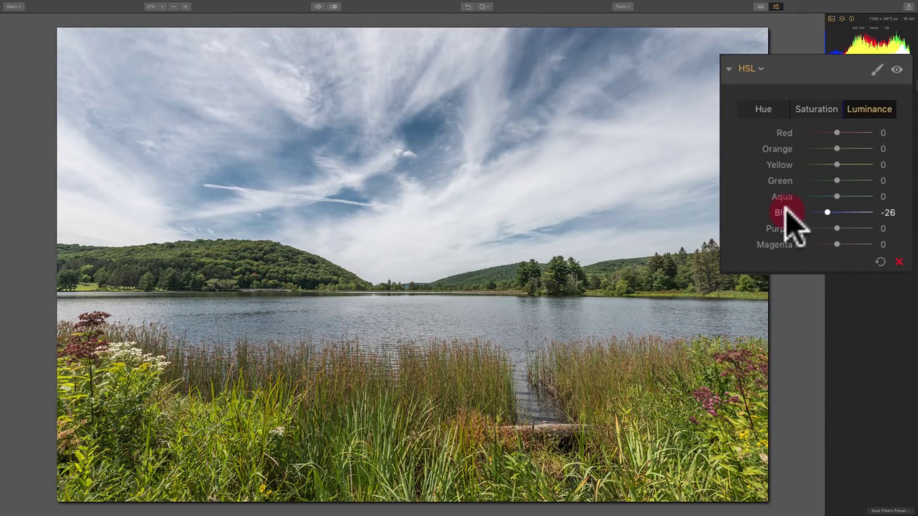
left_click(815, 109)
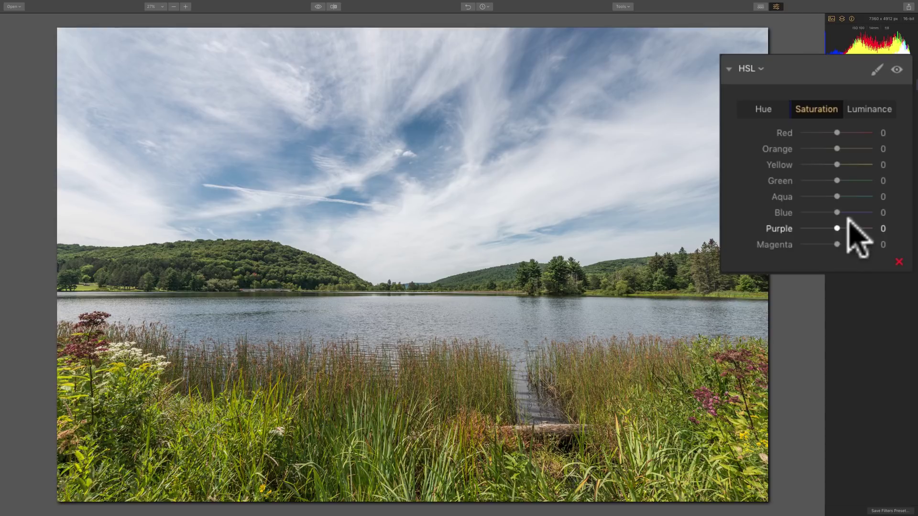
left_click_drag(837, 213, 878, 213)
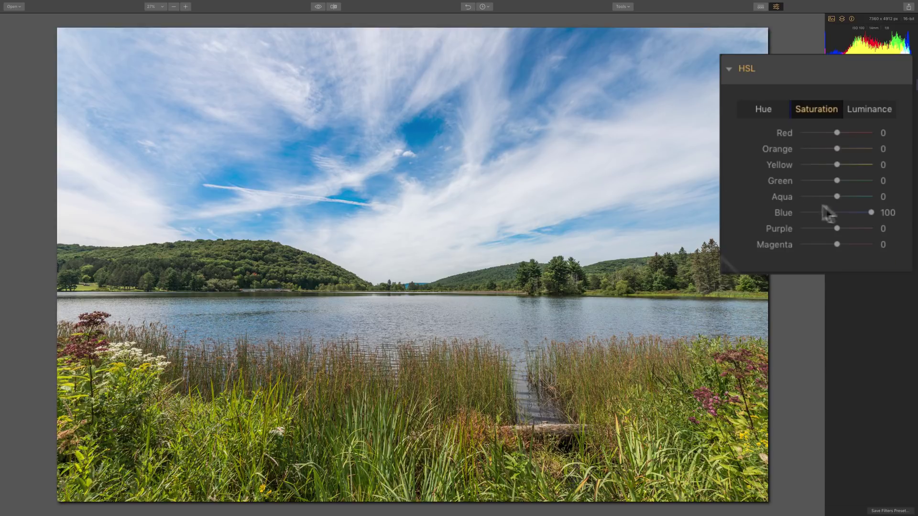
left_click(871, 213)
left_click_drag(870, 213, 762, 213)
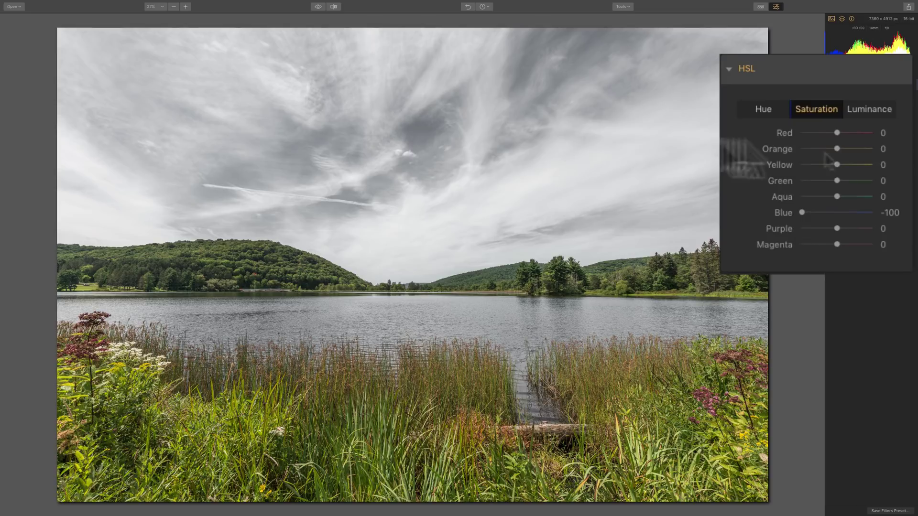
double_click(783, 213)
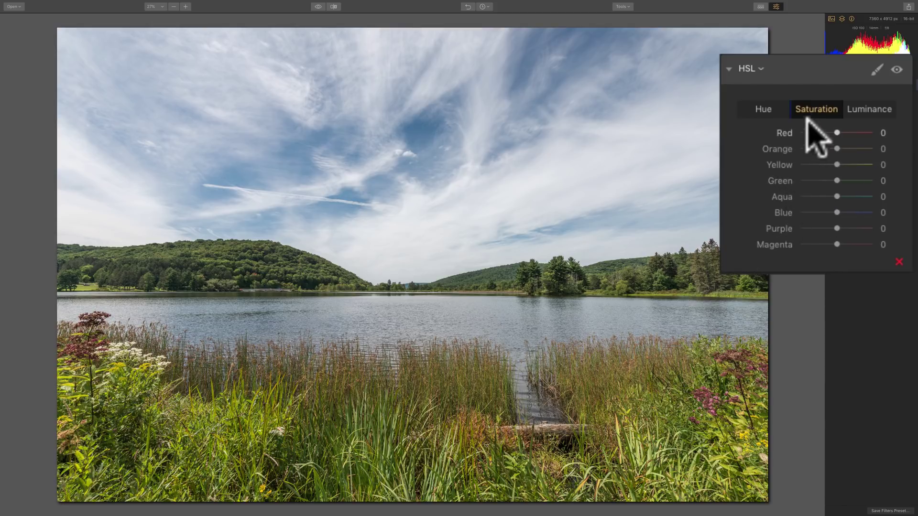
- On the HSL Luminance tab, set Yellow to 50, Green to -9 and Blue to -25
left_click(865, 109)
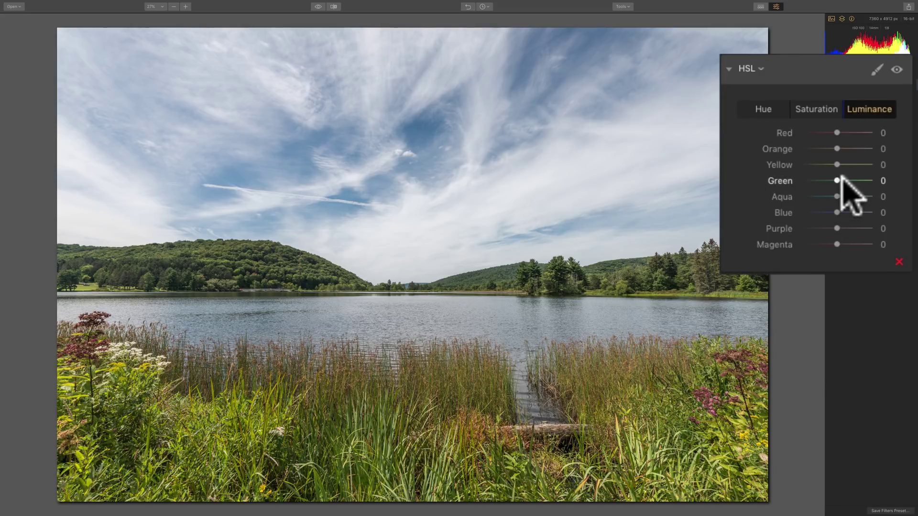
mouse_move(836, 164)
left_mouse_down()
mouse_move(870, 164)
mouse_move(851, 164)
left_mouse_up()
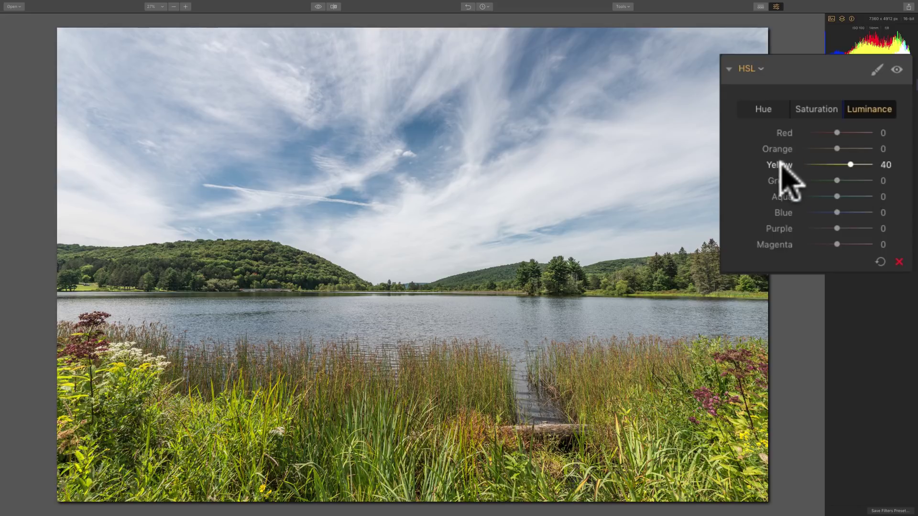
double_click(844, 166)
left_click_drag(838, 164, 849, 165)
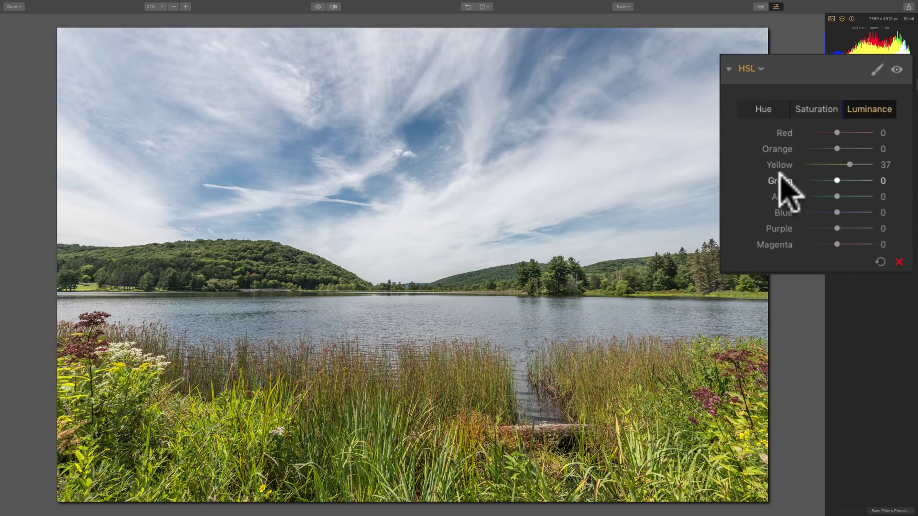
left_click(836, 180)
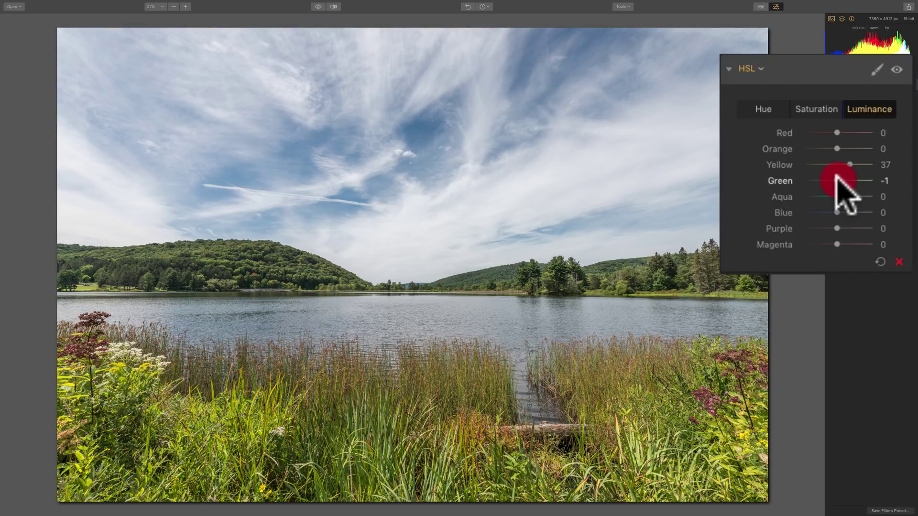
left_click_drag(836, 181, 852, 164)
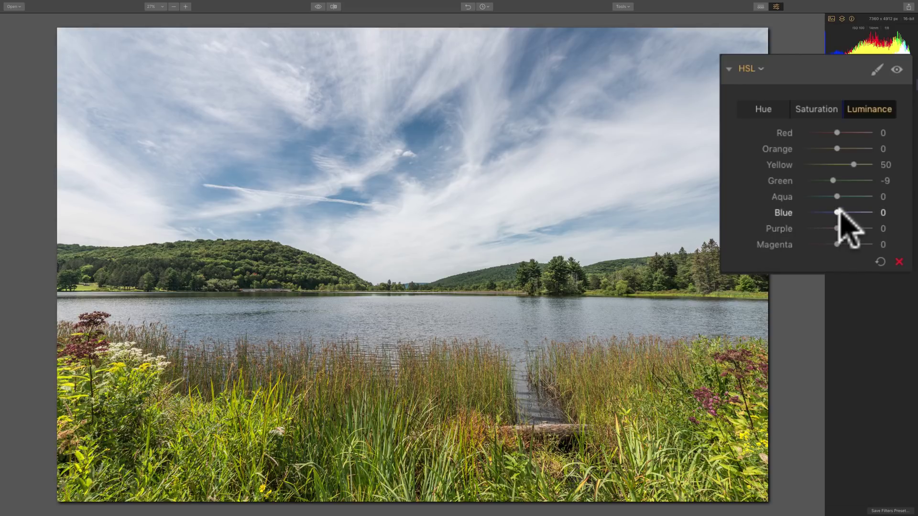
left_click_drag(837, 210, 827, 210)
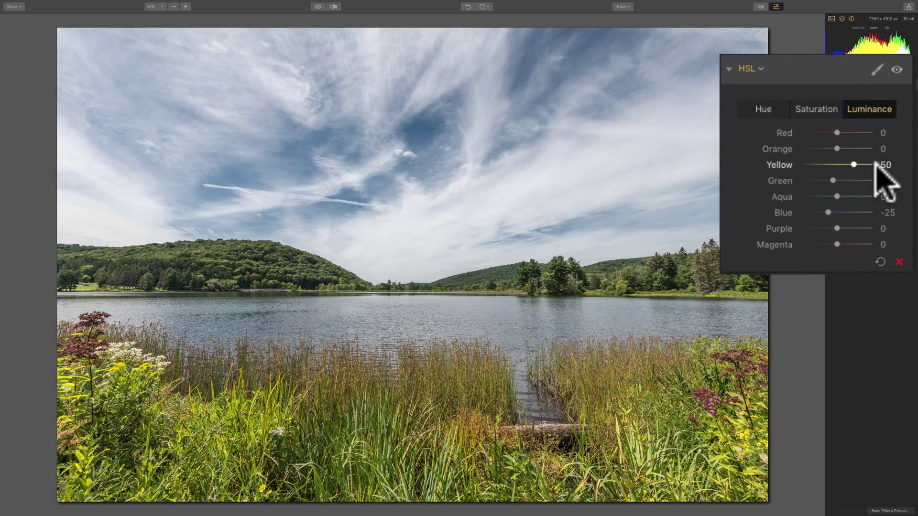
- Raise the Yellow saturation on the HSL Saturation tab
left_click(815, 109)
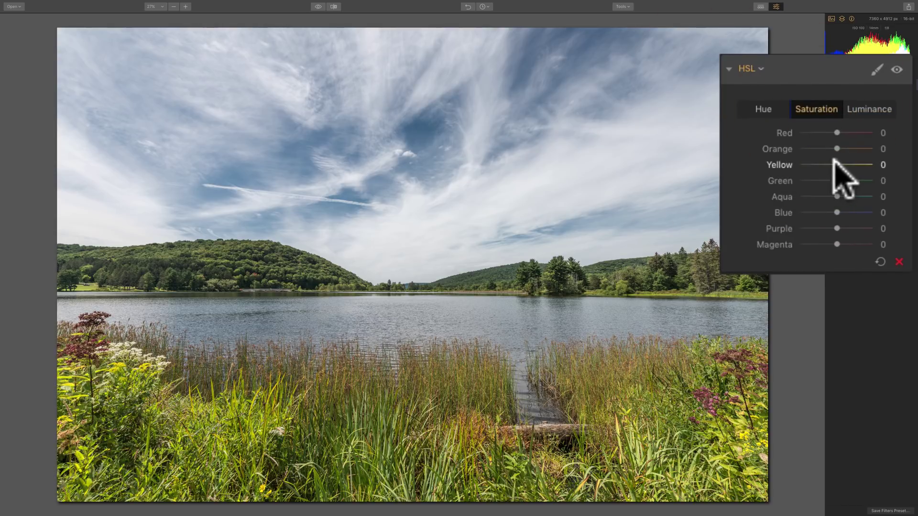
mouse_move(835, 163)
left_mouse_down()
mouse_move(852, 176)
mouse_move(846, 163)
mouse_move(837, 177)
left_mouse_up()
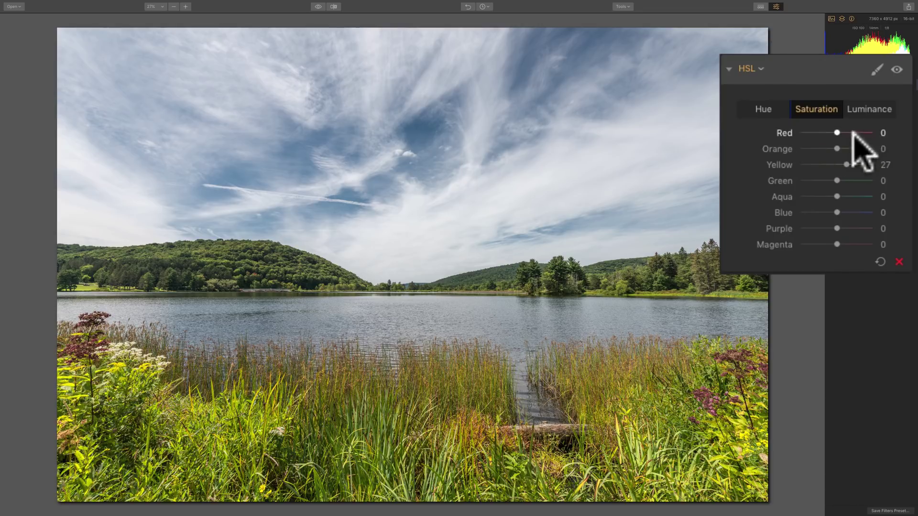
left_click(864, 109)
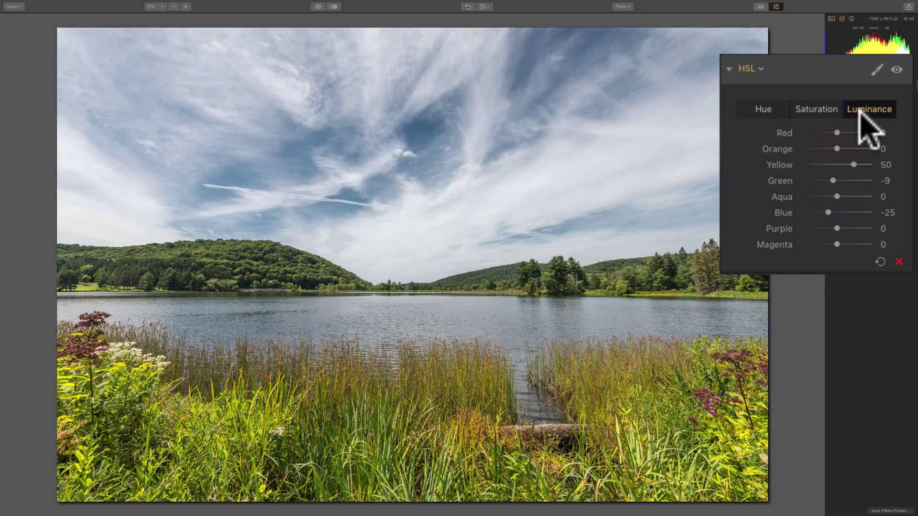
- Try several Red luminance levels, then reset Red luminance to 0
left_click_drag(836, 133, 795, 143)
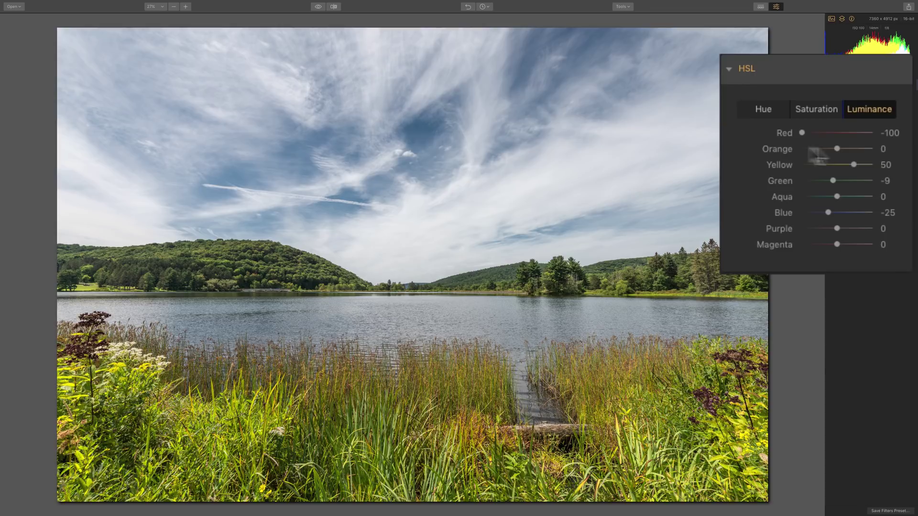
left_click_drag(803, 133, 847, 130)
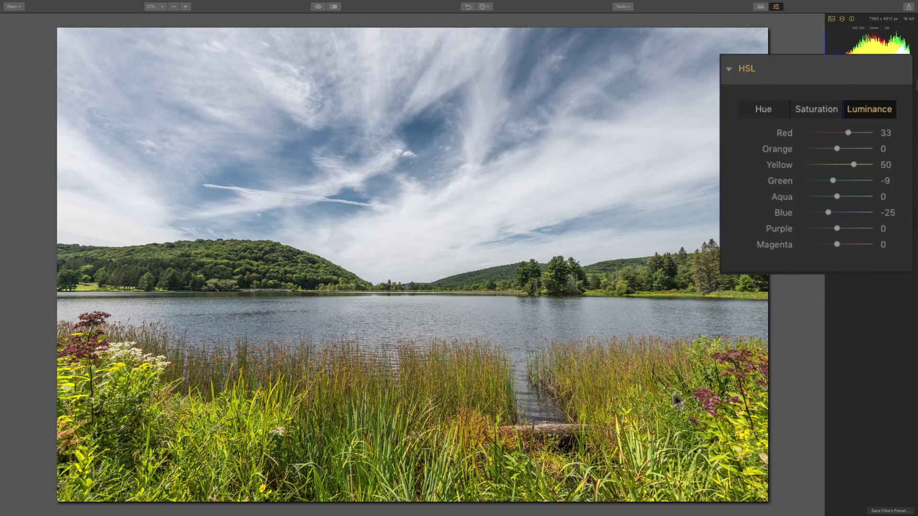
double_click(788, 132)
left_click(837, 130)
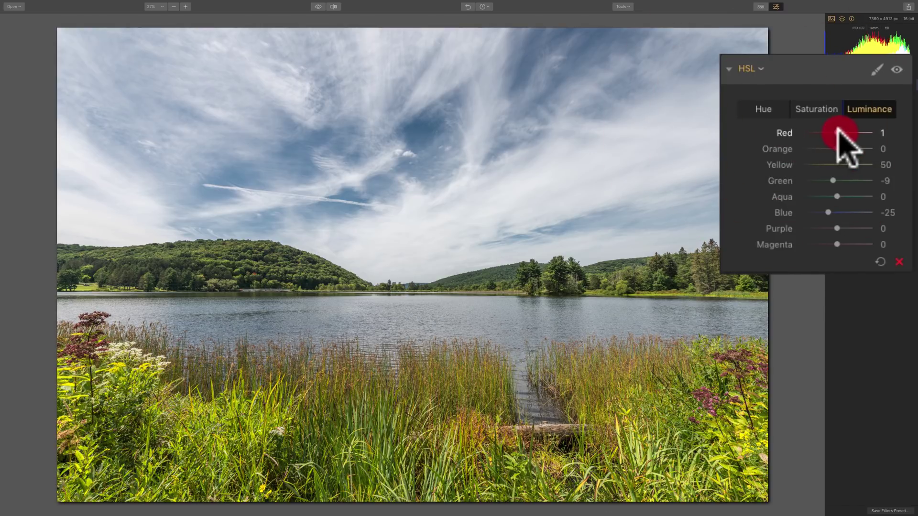
left_click(784, 130)
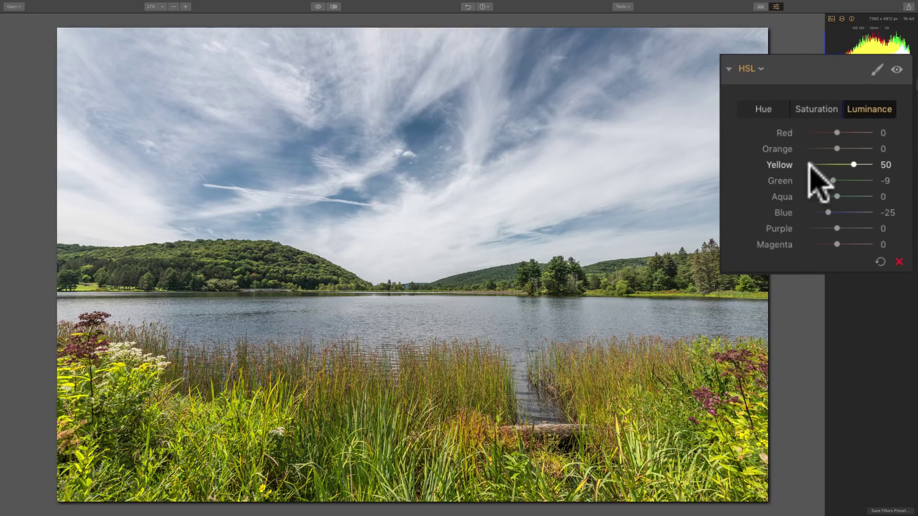
- Set Orange luminance to -15, Aqua to -31 and Purple to 46, keeping Magenta at 0
mouse_move(836, 148)
left_mouse_down()
mouse_move(897, 152)
mouse_move(801, 151)
mouse_move(884, 151)
mouse_move(811, 149)
mouse_move(847, 150)
mouse_move(820, 150)
mouse_move(841, 146)
mouse_move(828, 147)
left_mouse_up()
double_click(834, 148)
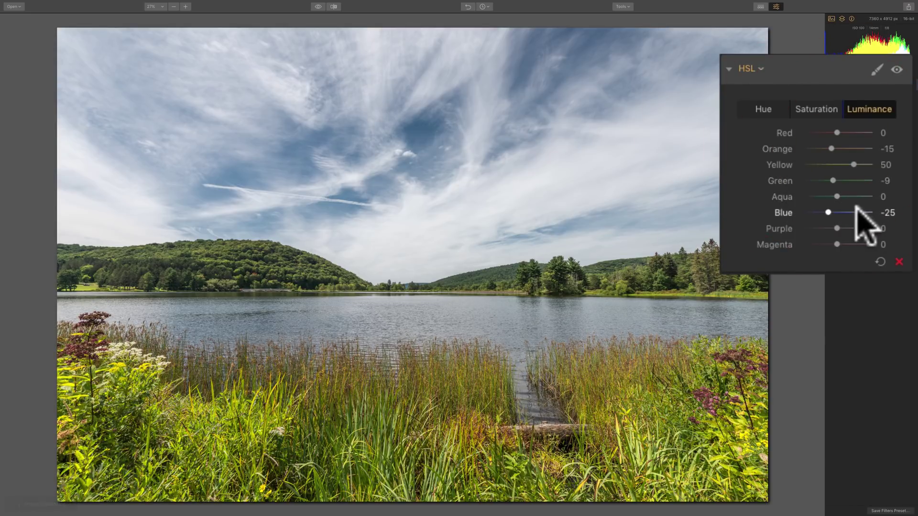
mouse_move(837, 196)
left_mouse_down()
mouse_move(885, 197)
mouse_move(790, 195)
mouse_move(896, 211)
mouse_move(860, 199)
mouse_move(914, 203)
mouse_move(844, 200)
left_mouse_up()
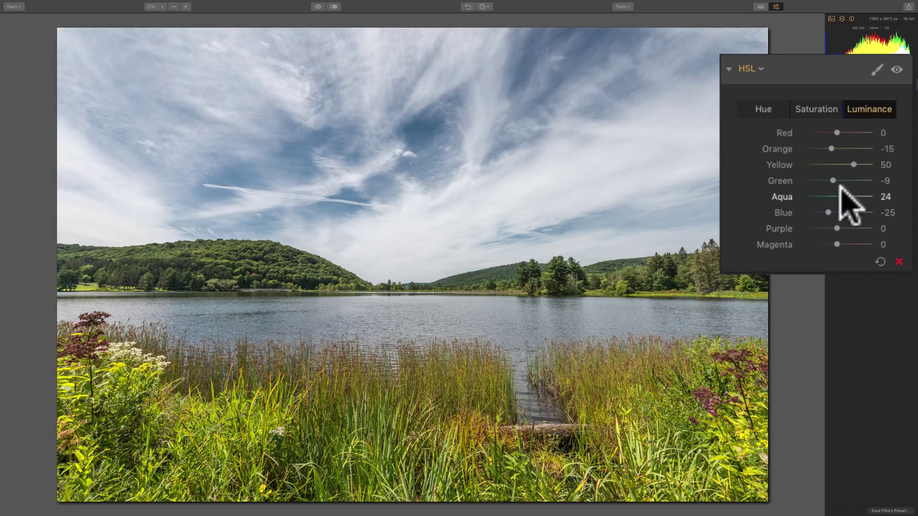
left_click_drag(842, 196, 820, 195)
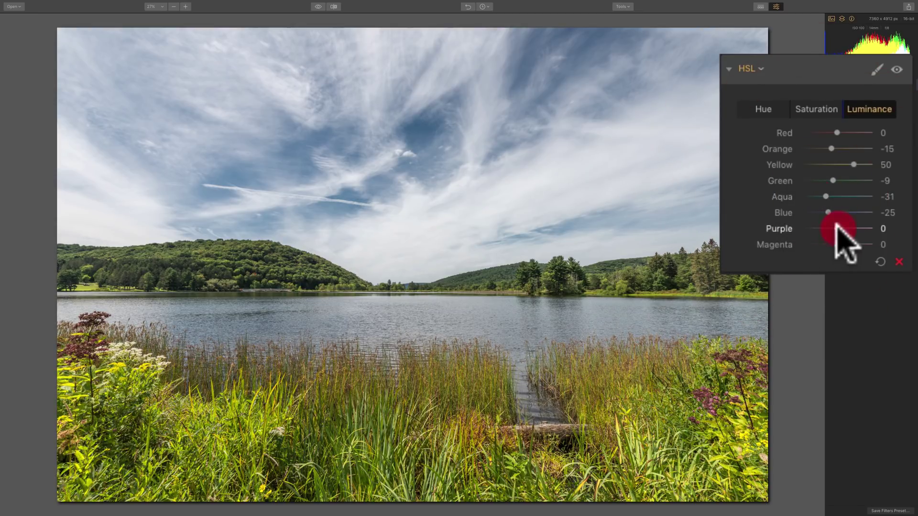
left_click_drag(836, 227, 812, 245)
double_click(770, 243)
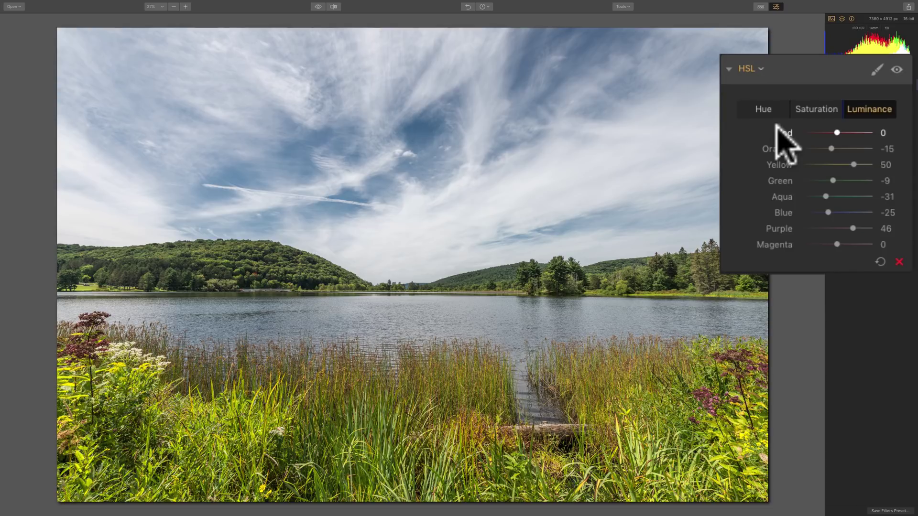
- Preview Blue, Purple and Aqua hue shifts, resetting each hue back to 0
left_click(768, 107)
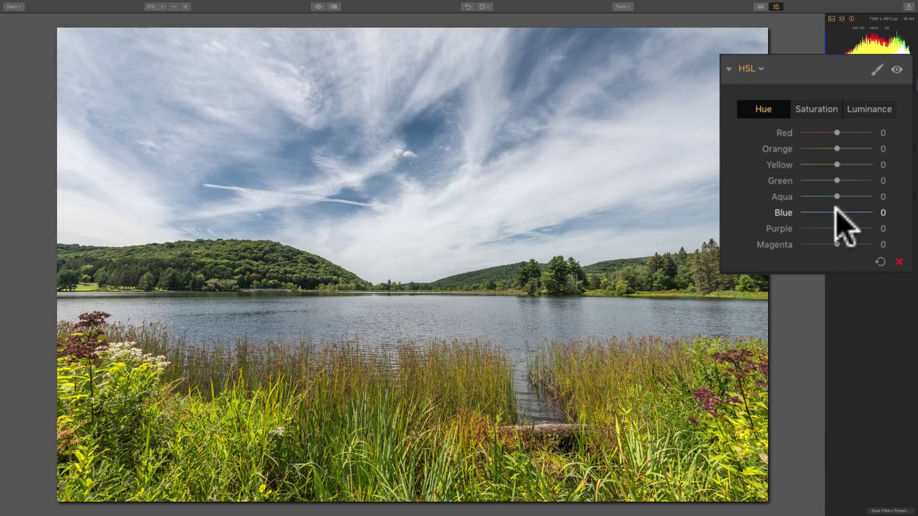
mouse_move(835, 210)
left_mouse_down()
mouse_move(864, 210)
mouse_move(823, 211)
mouse_move(881, 213)
mouse_move(828, 210)
left_mouse_up()
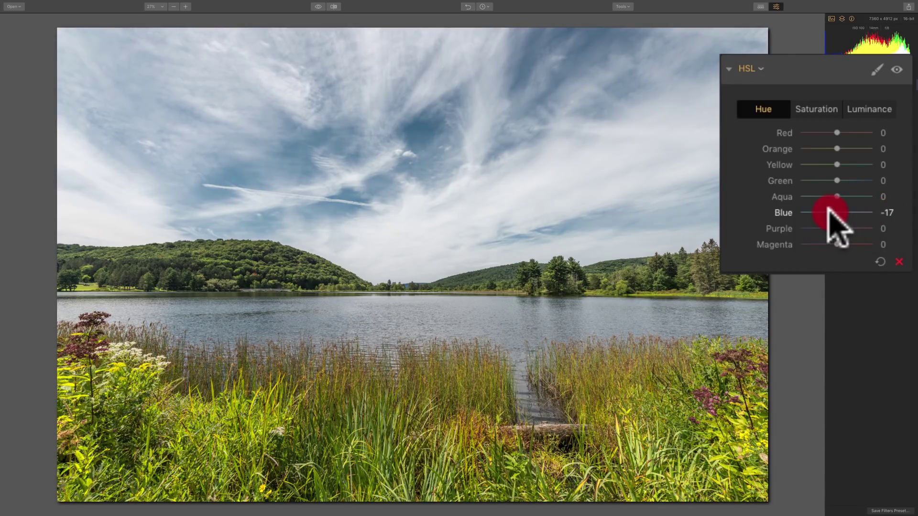
double_click(784, 212)
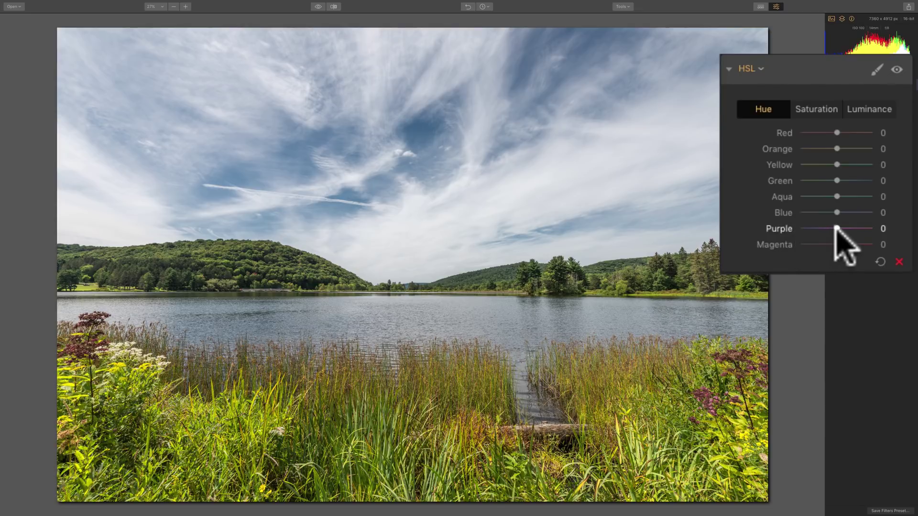
left_click_drag(836, 228, 856, 228)
double_click(779, 227)
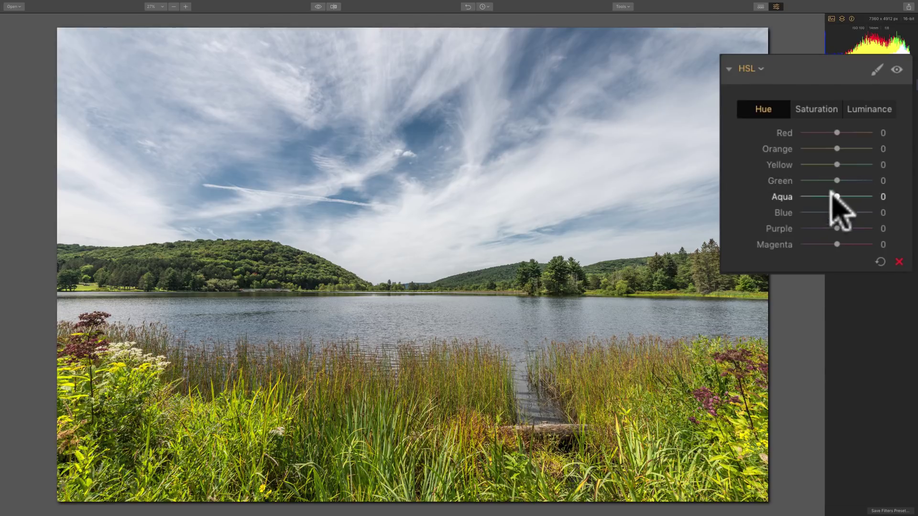
mouse_move(836, 211)
left_mouse_down()
mouse_move(776, 209)
mouse_move(887, 211)
mouse_move(823, 212)
mouse_move(856, 213)
mouse_move(848, 213)
left_mouse_up()
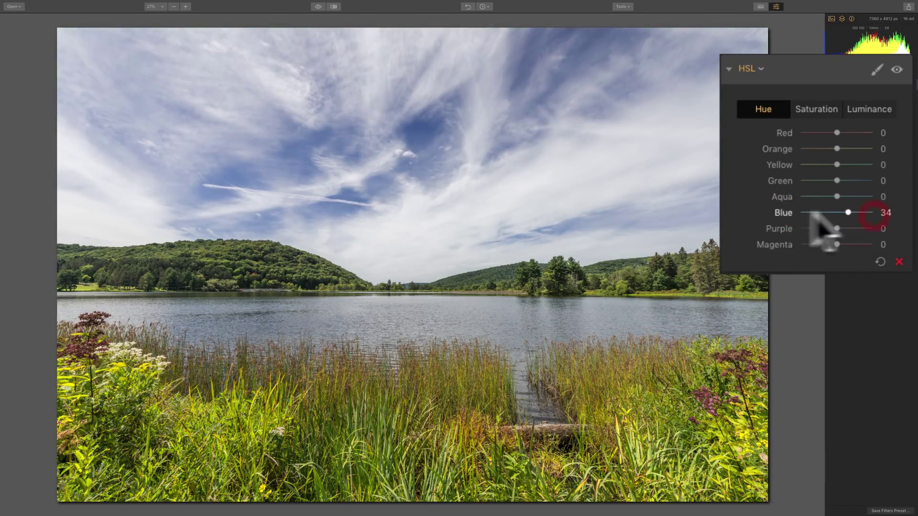
double_click(775, 211)
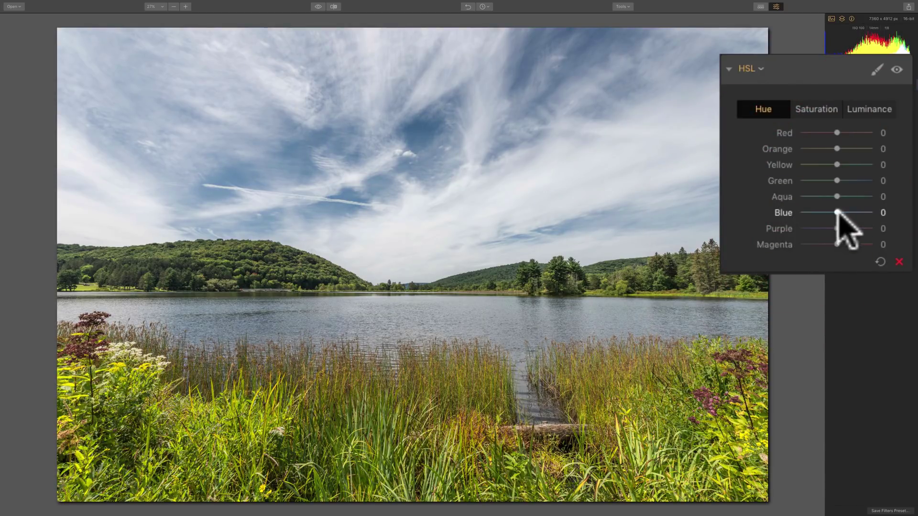
left_click_drag(835, 195, 869, 196)
double_click(782, 195)
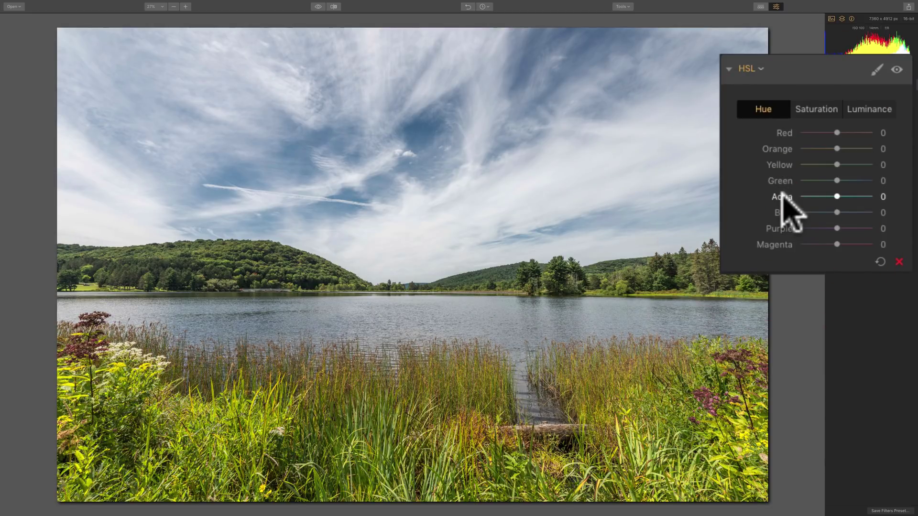
left_click(818, 109)
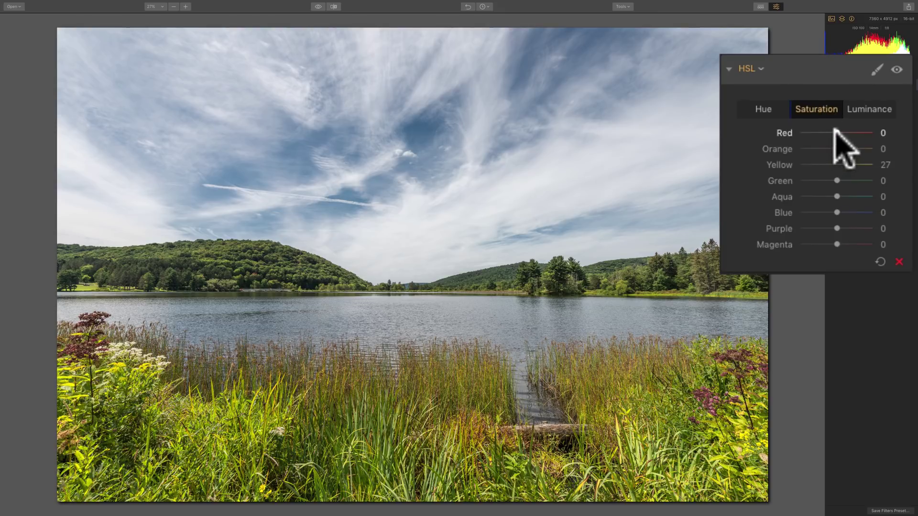
- Set Red, Orange, Yellow, Green, Aqua, Purple and Magenta saturation to -100, leaving Blue unchanged
left_click_drag(836, 132, 783, 132)
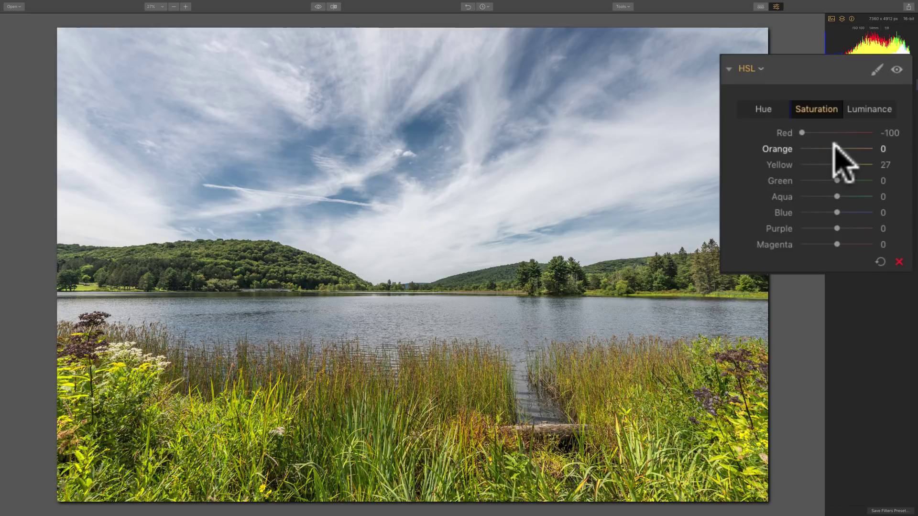
left_click_drag(836, 149, 758, 157)
left_click_drag(846, 163, 752, 164)
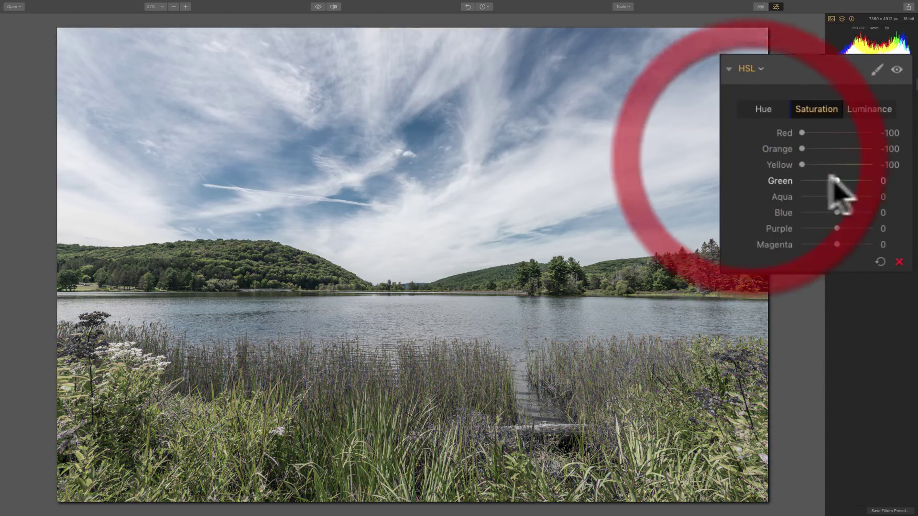
left_click_drag(834, 180, 770, 182)
left_click_drag(837, 197, 749, 199)
left_click_drag(832, 229, 733, 225)
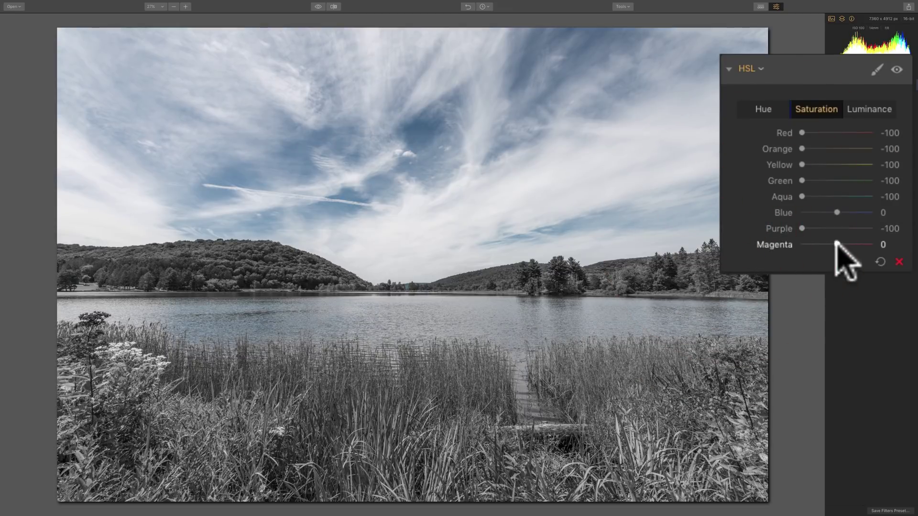
left_click_drag(837, 244, 731, 251)
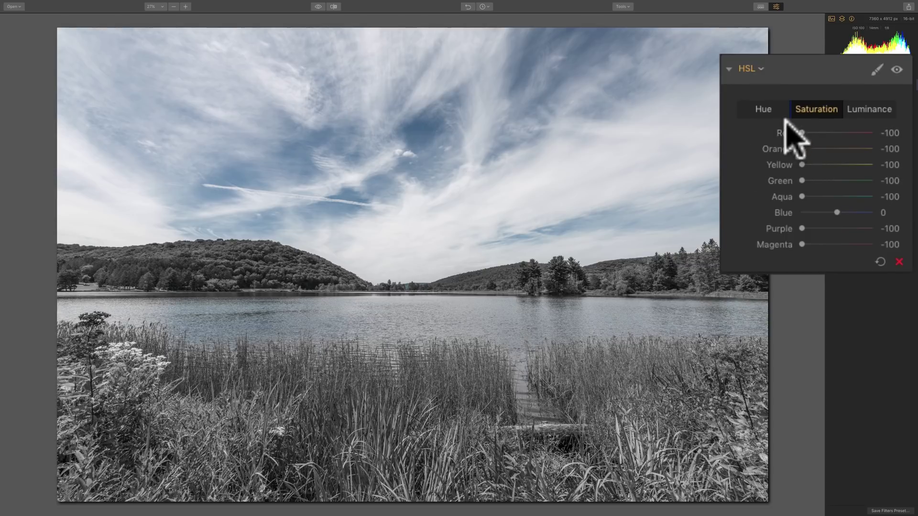
- Reset every HSL saturation slider, Red through Magenta, back to 0
double_click(783, 136)
double_click(780, 148)
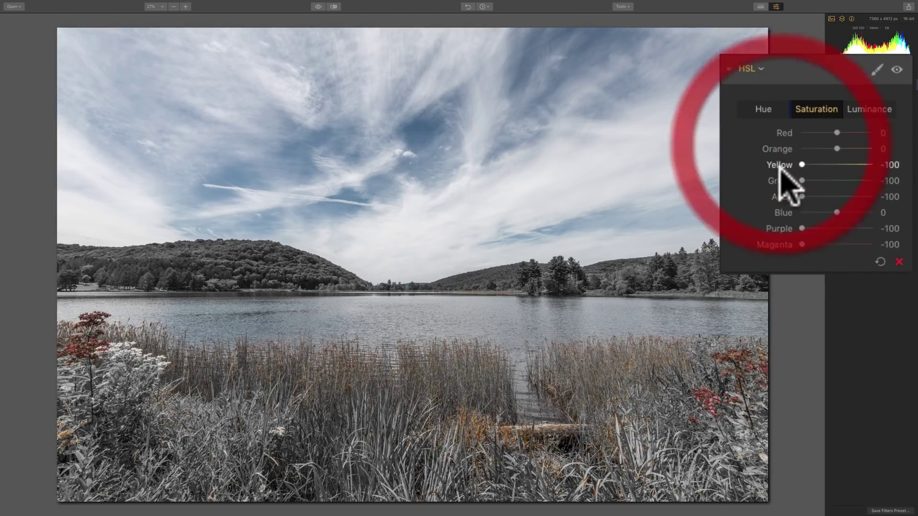
double_click(779, 165)
double_click(780, 181)
double_click(778, 196)
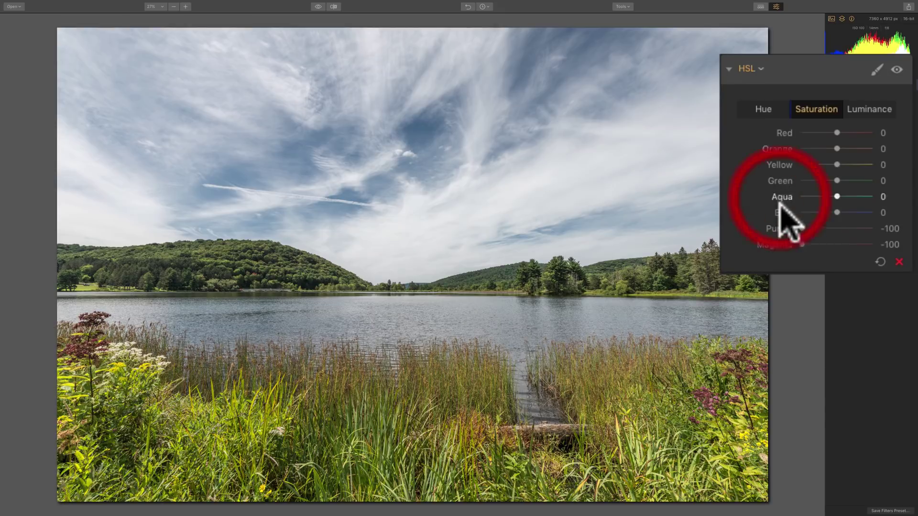
double_click(779, 212)
double_click(779, 228)
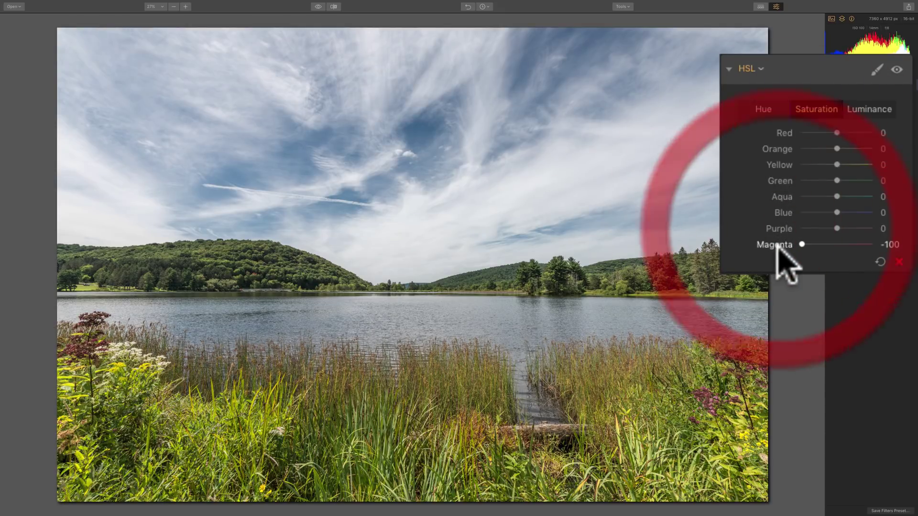
double_click(779, 244)
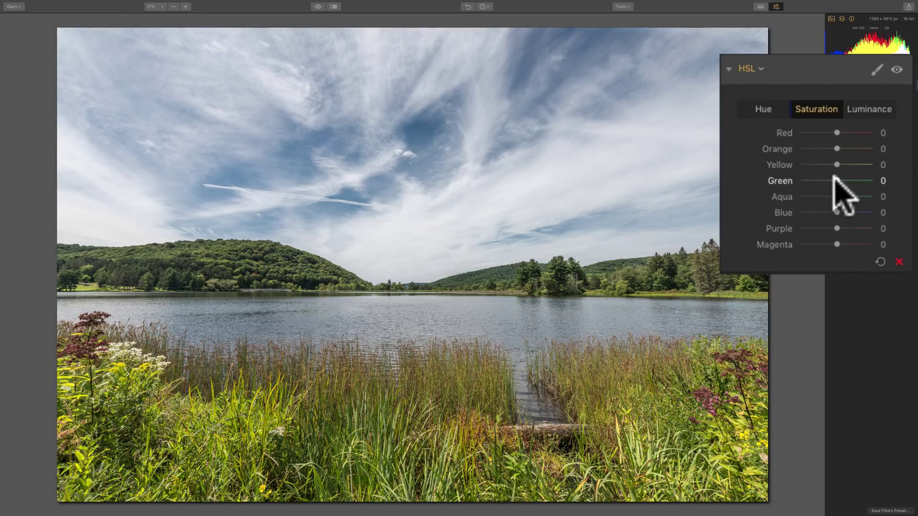
- Raise Green saturation to 28 and compare the photo with the HSL filter off and on
left_click_drag(836, 180, 846, 180)
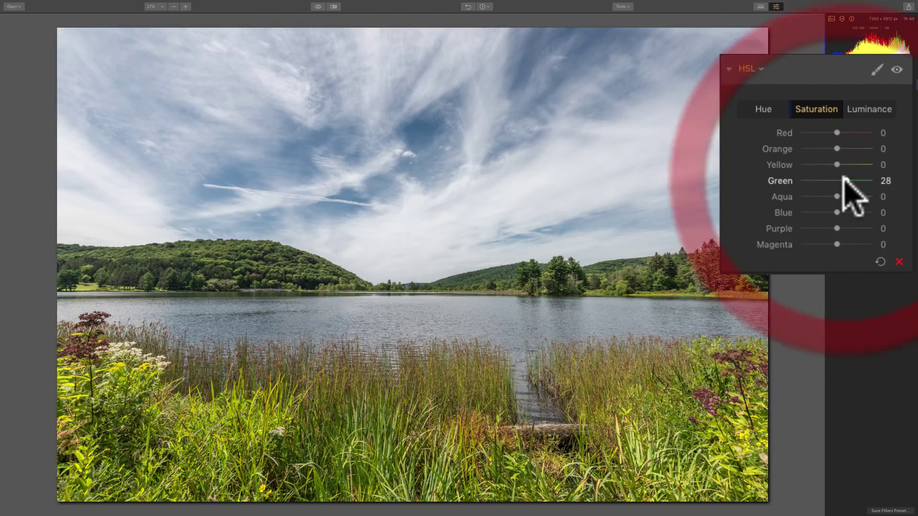
left_click(895, 69)
left_click(896, 71)
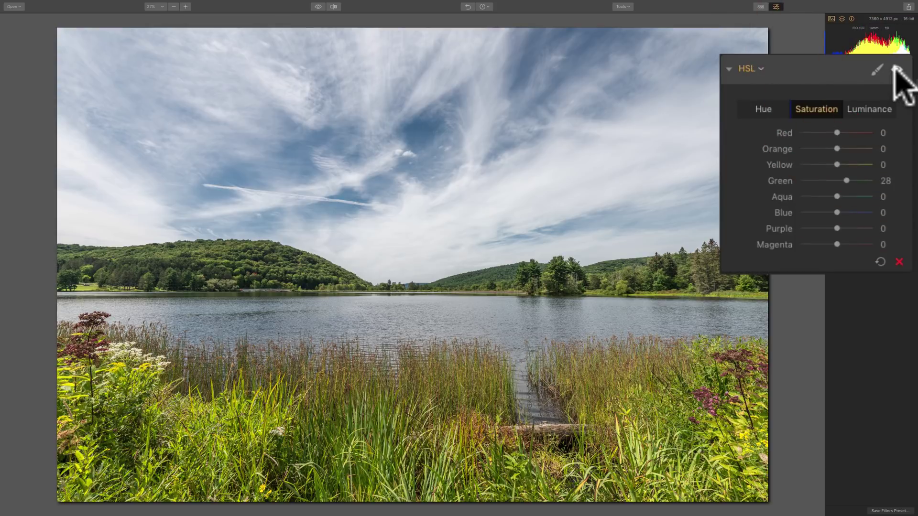
left_click(896, 70)
left_click(896, 71)
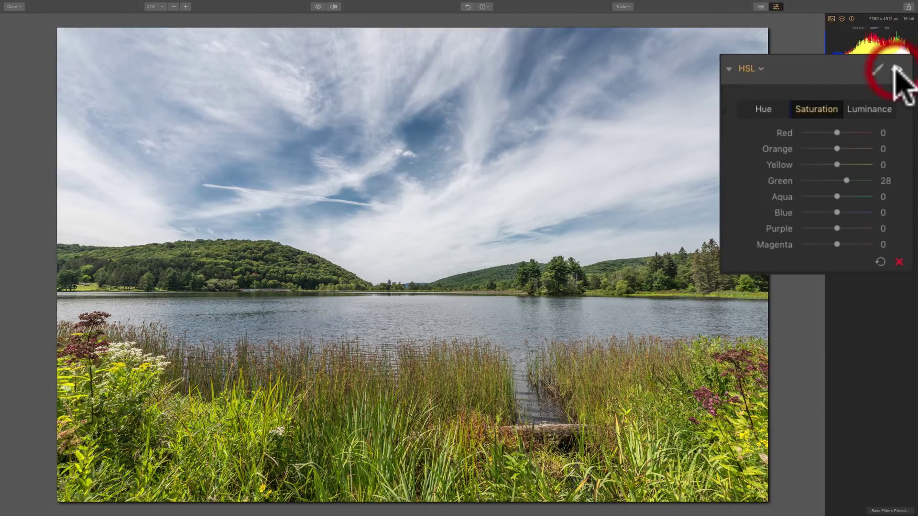